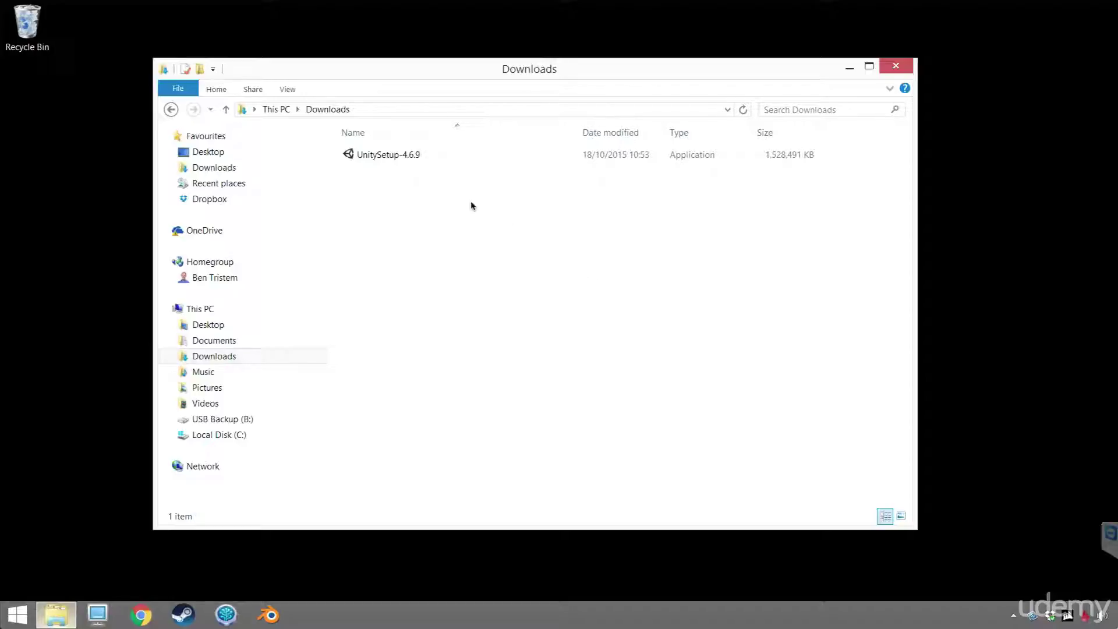
# Run UnitySetup-4.6.9 from the Downloads folder to bring up the Unity 4.6.9f1 Setup welcome page.
pyautogui.doubleClick(403, 156)
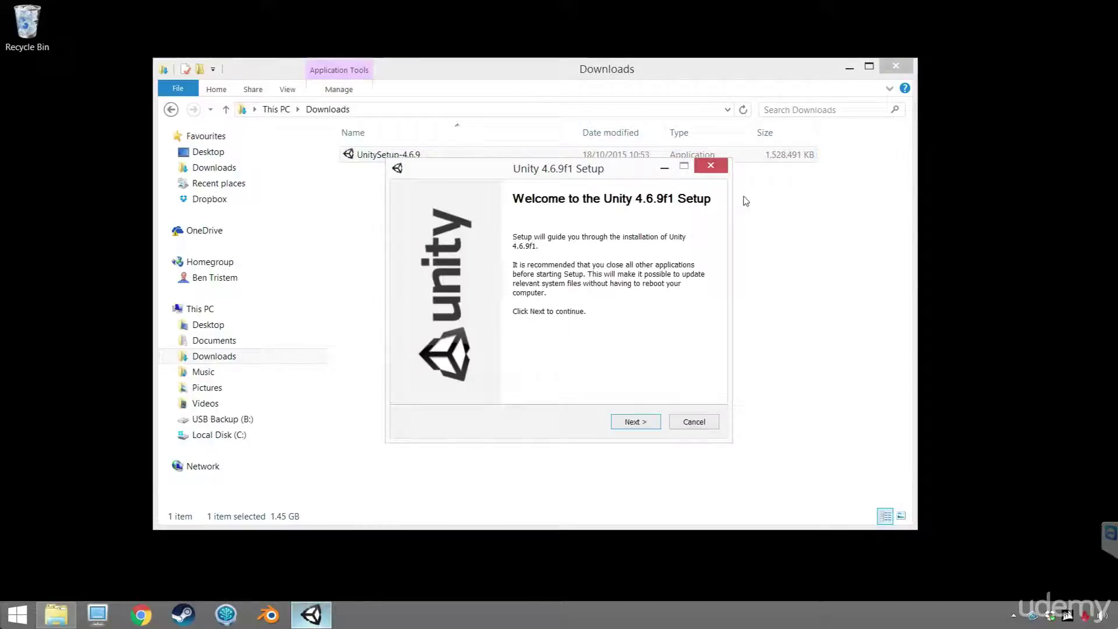
# Close Explorer, pass the welcome page, accept the licence and keep all components.
pyautogui.click(898, 66)
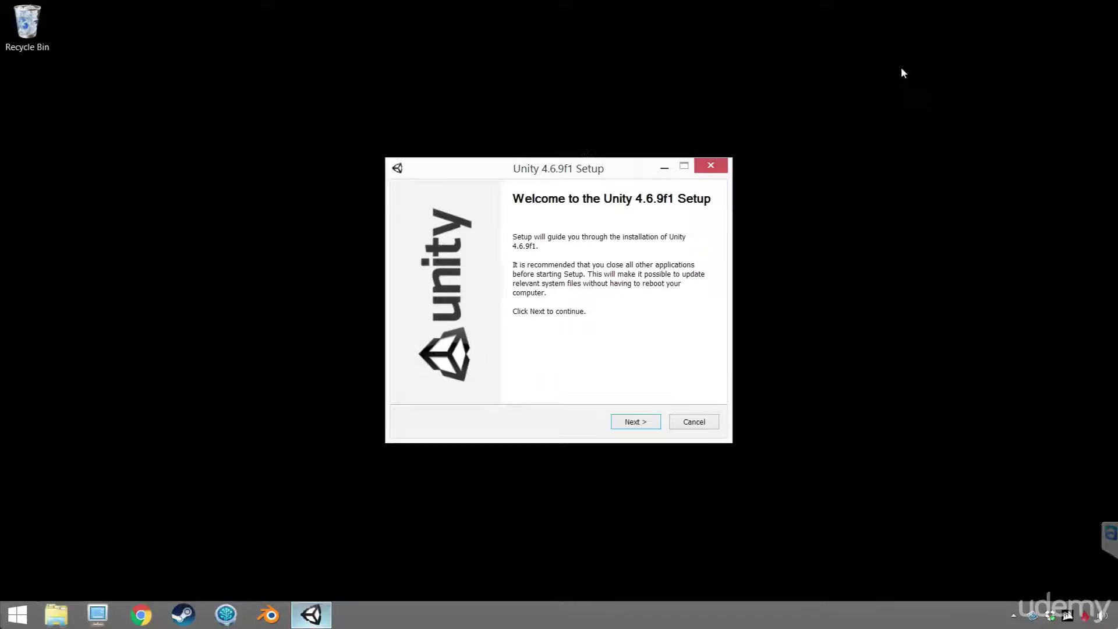
pyautogui.click(641, 422)
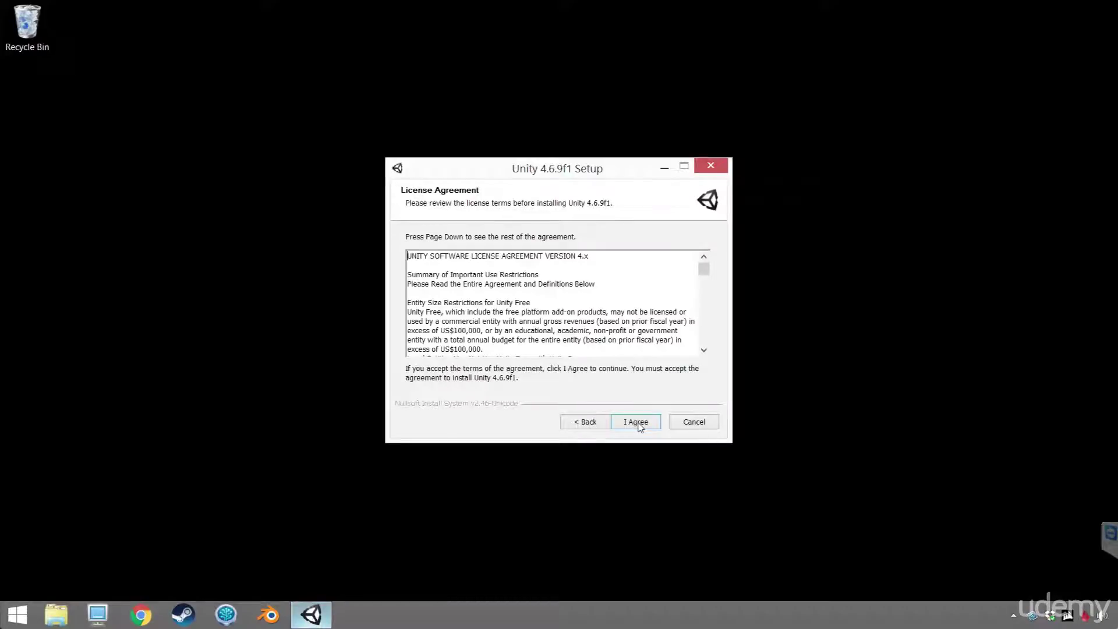
pyautogui.click(639, 423)
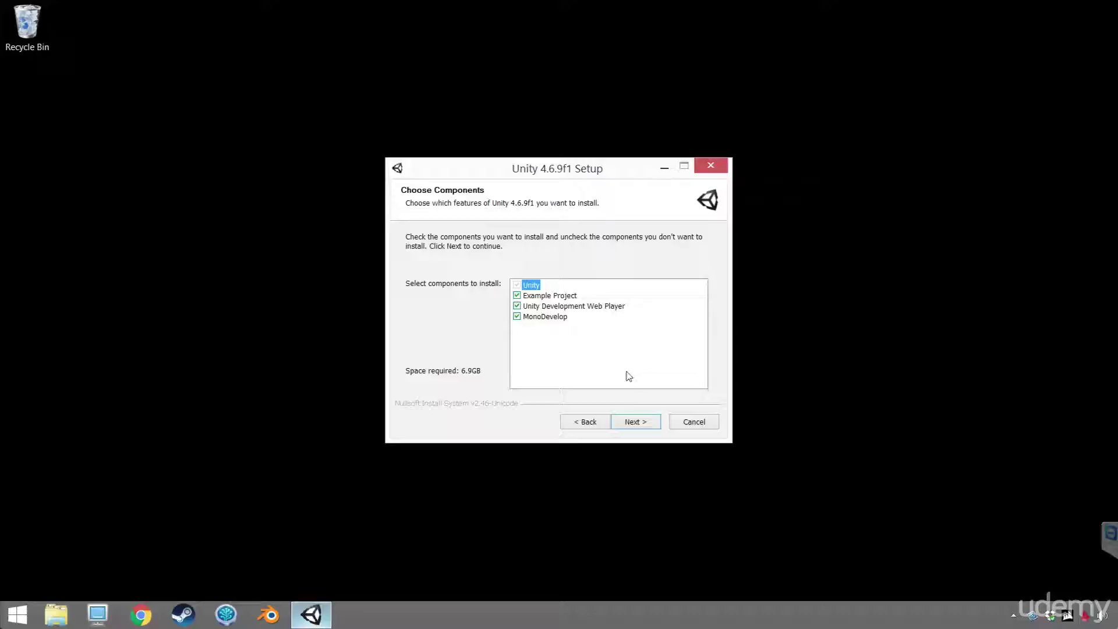
pyautogui.click(636, 423)
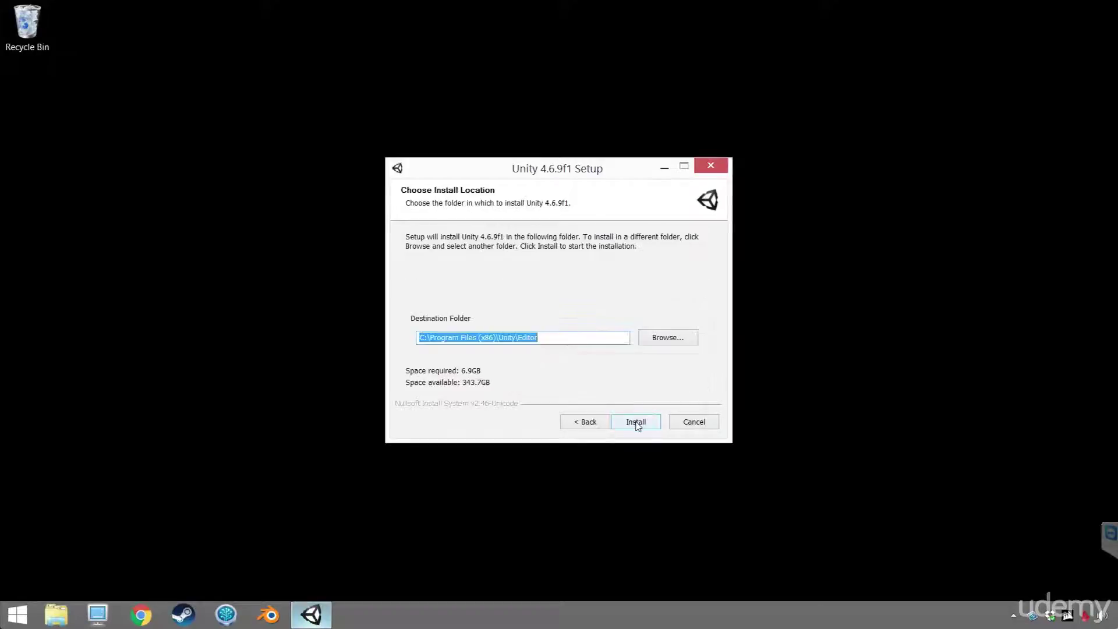
# Set the destination folder to C:\Program Files (x86)\Unity 4.6\Editor and begin installing.
pyautogui.click(517, 337)
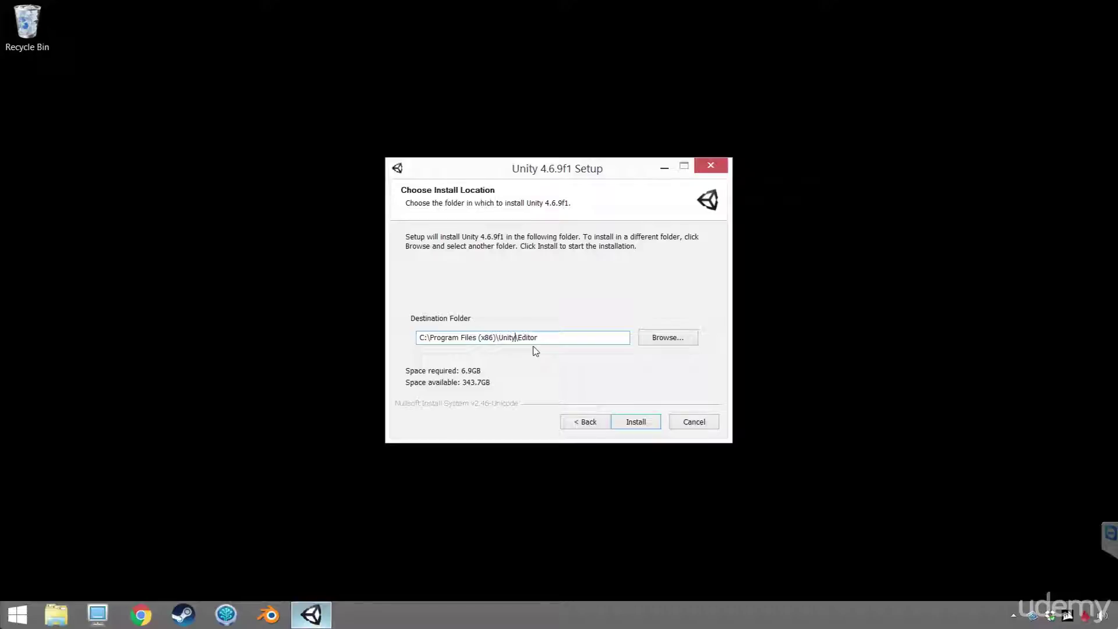
pyautogui.write('4.6')
pyautogui.click(644, 427)
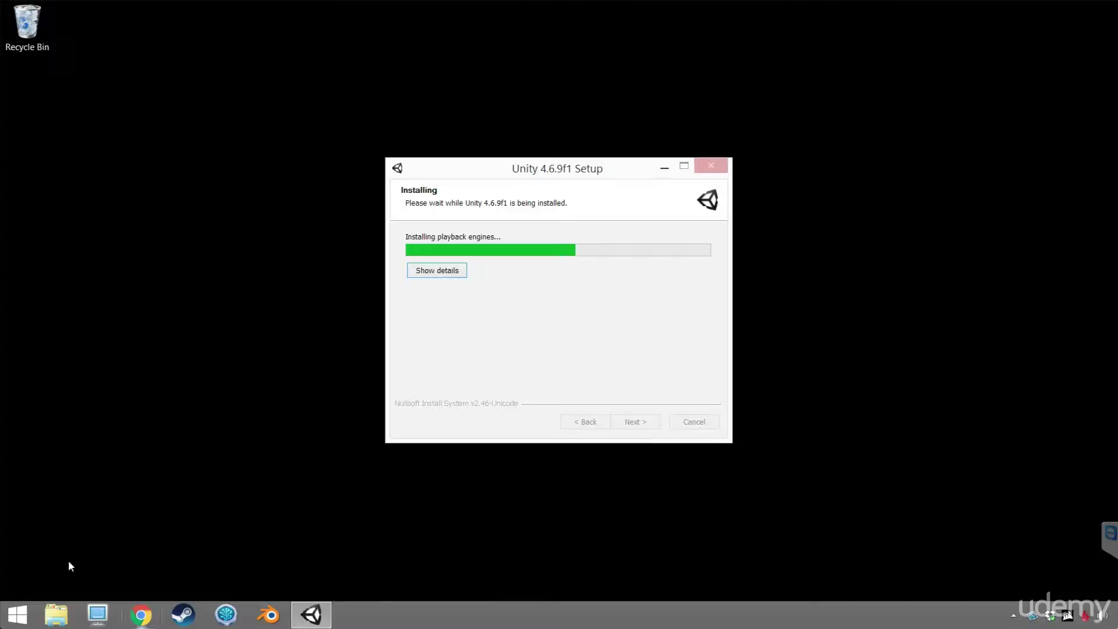
# In a new File Explorer window, browse Local Disk (C:) to Program Files (x86).
pyautogui.click(56, 615)
pyautogui.doubleClick(585, 263)
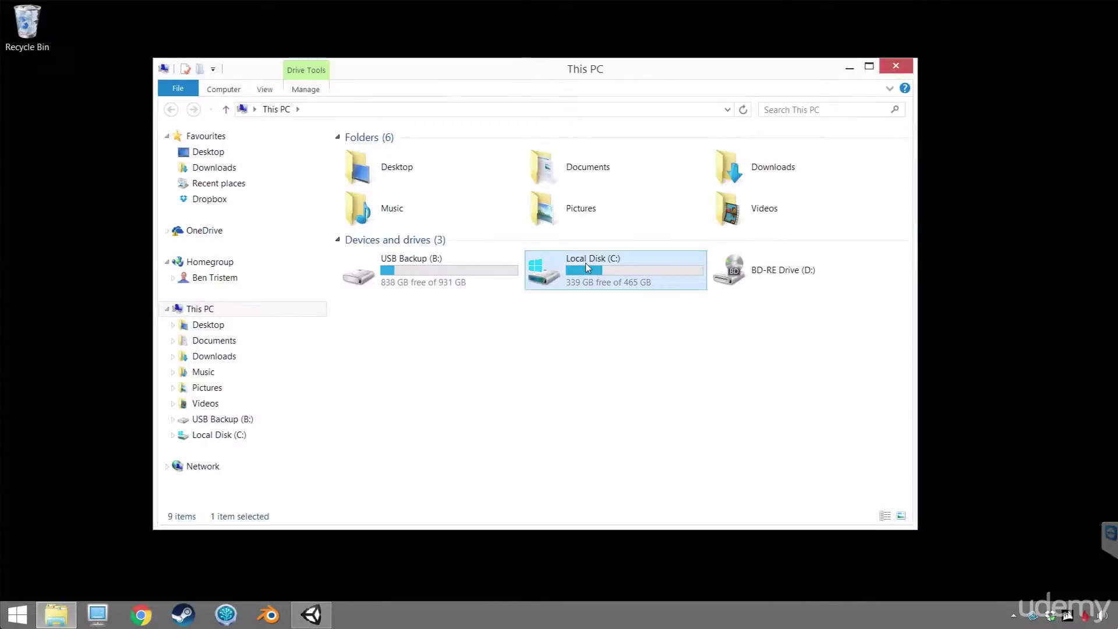
pyautogui.doubleClick(424, 267)
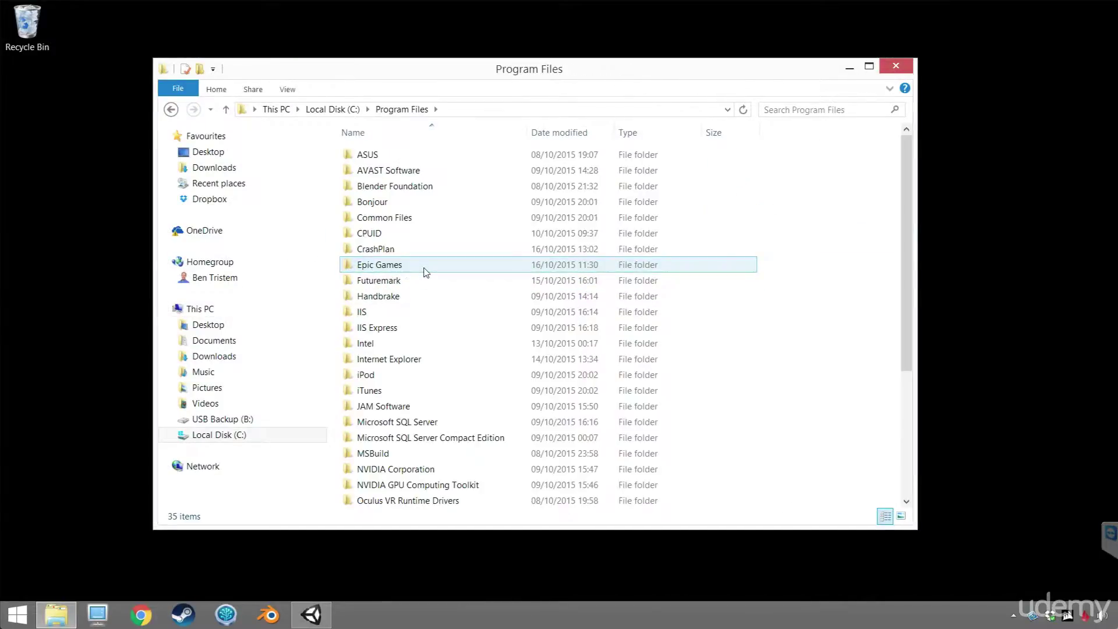
pyautogui.scroll(-3, 425, 271)
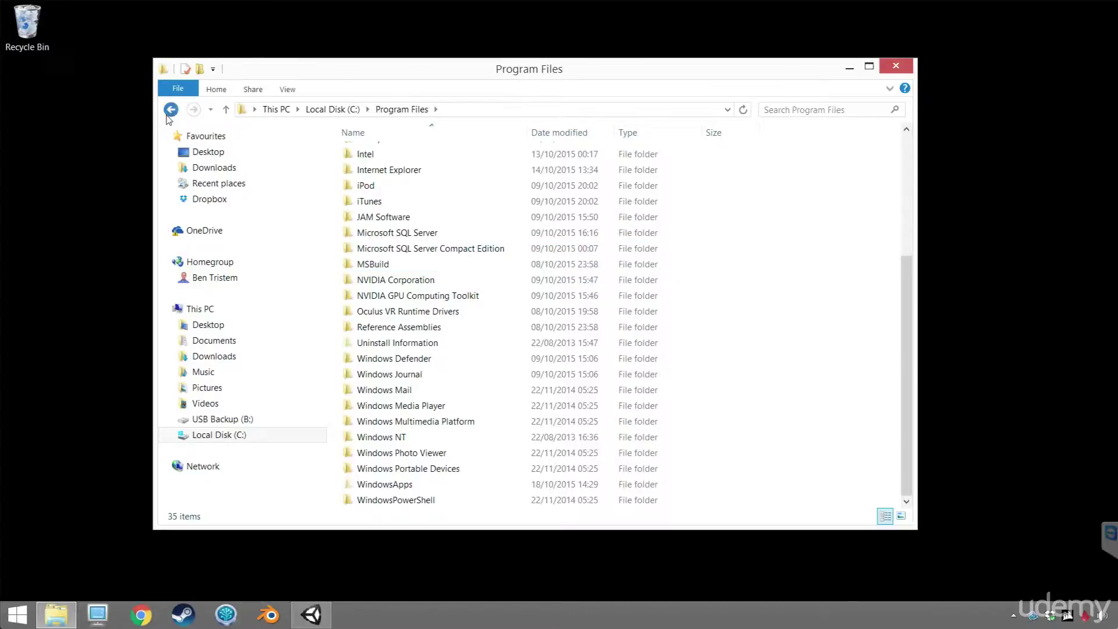
pyautogui.hotkey('alt', 'Left')
pyautogui.doubleClick(432, 281)
pyautogui.scroll(-10, 432, 282)
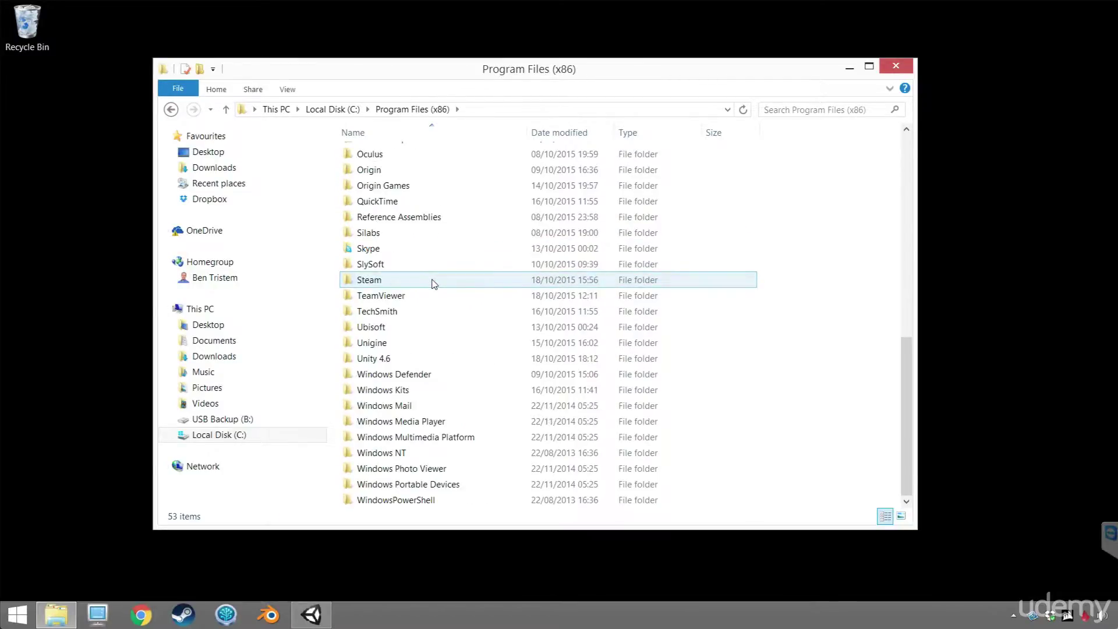
# Confirm the Unity 4.6 folder contains Editor and MonoDevelop, then close Explorer.
pyautogui.doubleClick(393, 359)
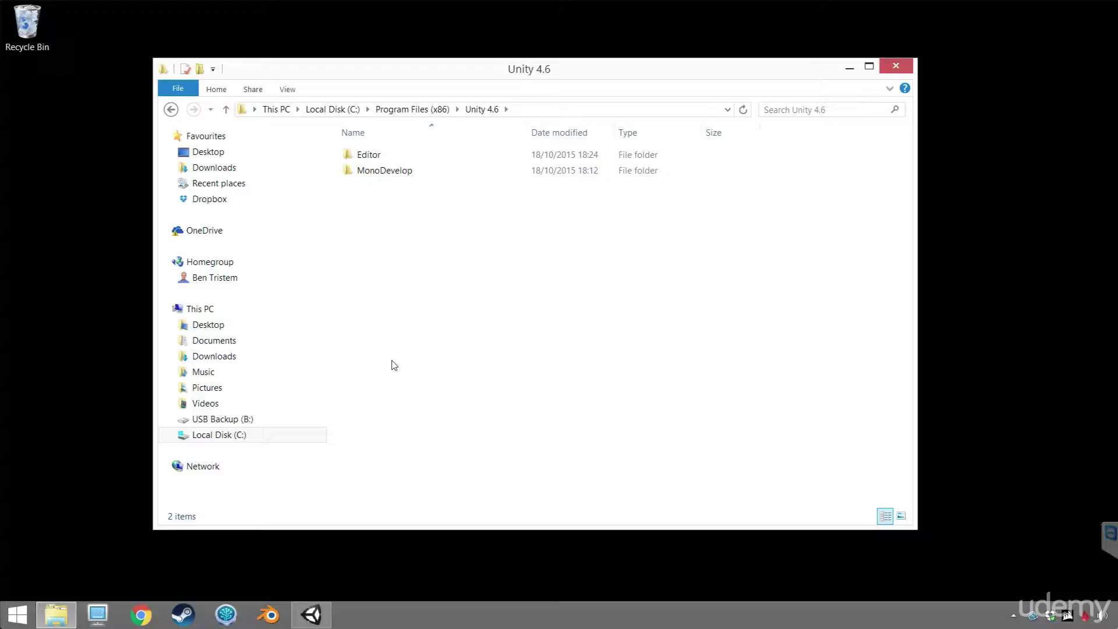
pyautogui.click(171, 110)
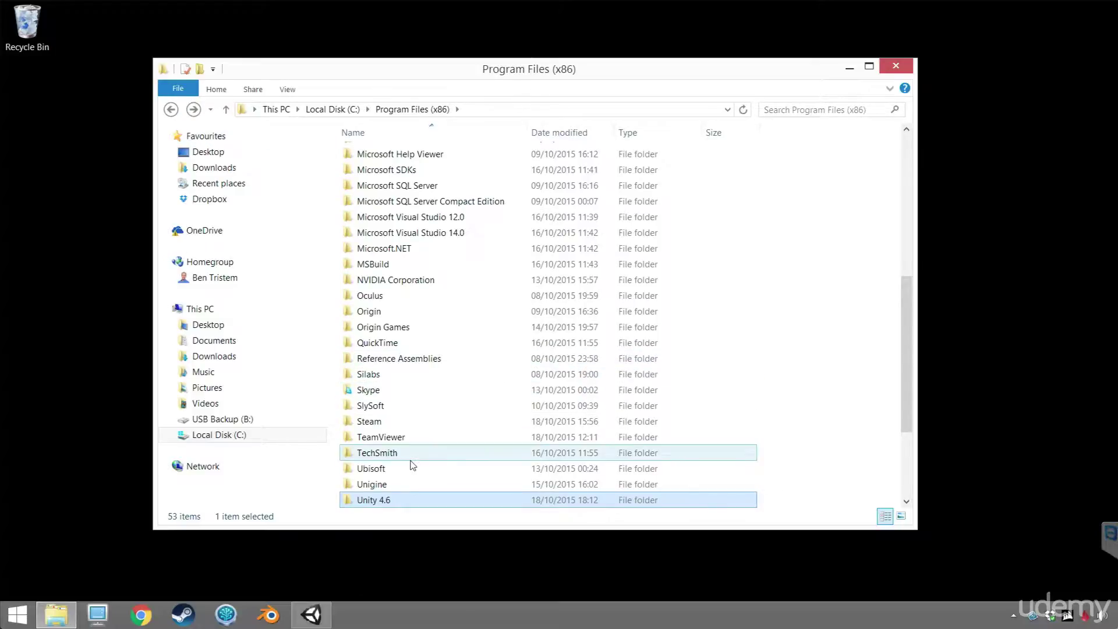
pyautogui.scroll(-1, 407, 478)
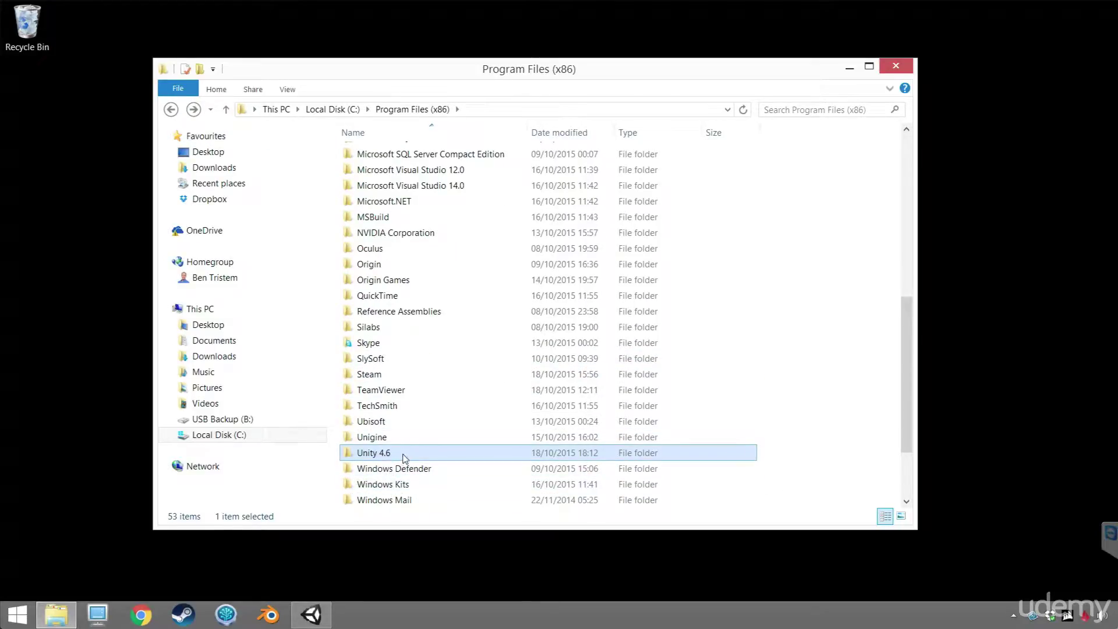
pyautogui.doubleClick(382, 456)
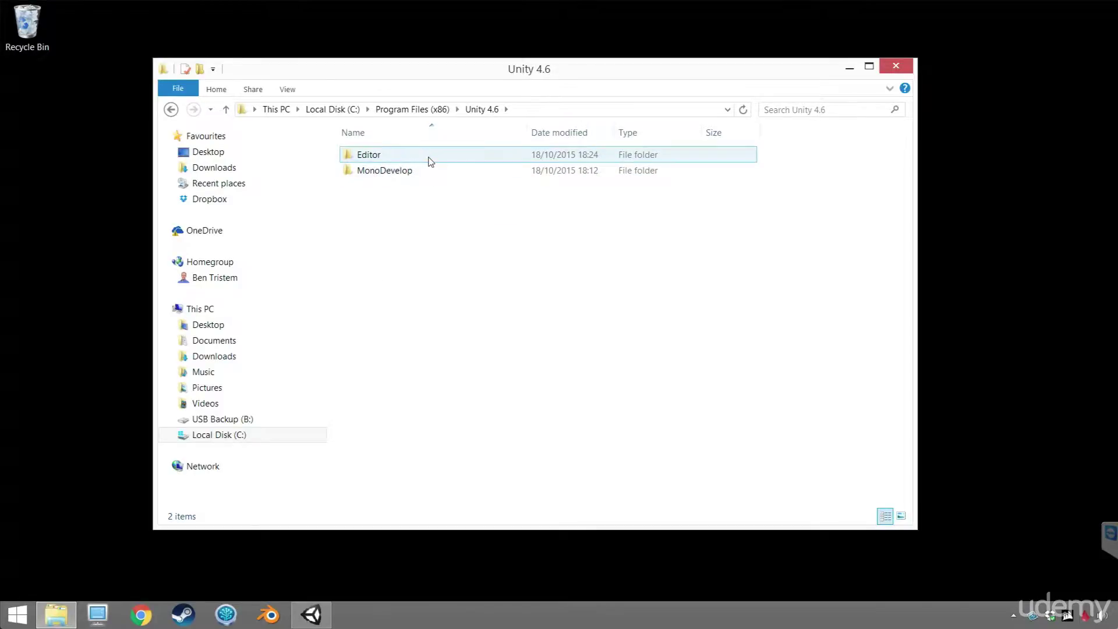
pyautogui.moveTo(430, 162)
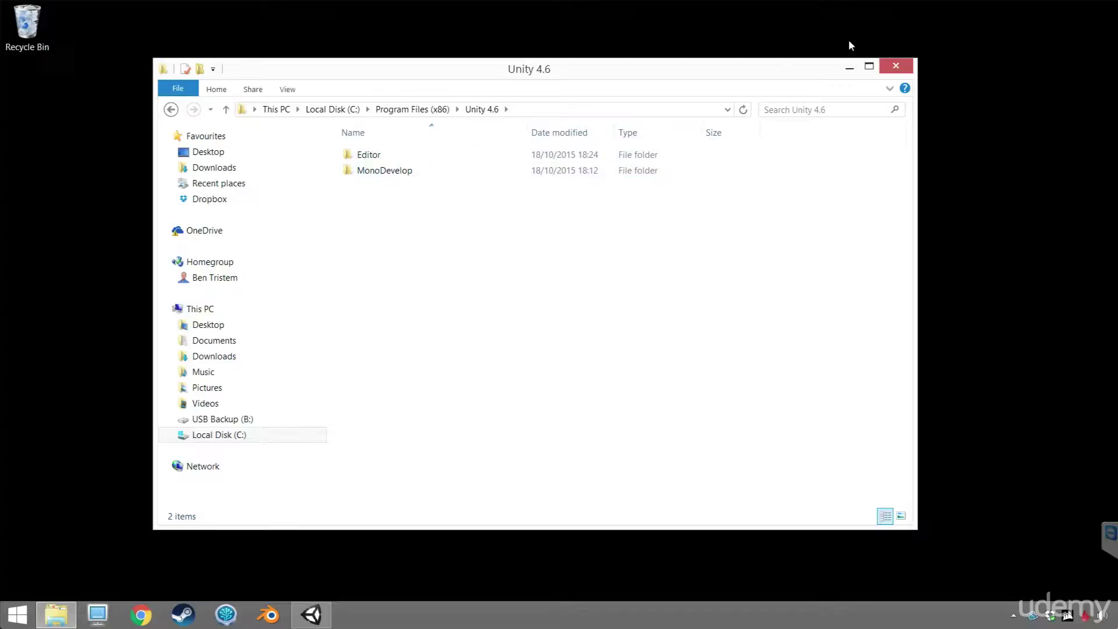
pyautogui.click(895, 66)
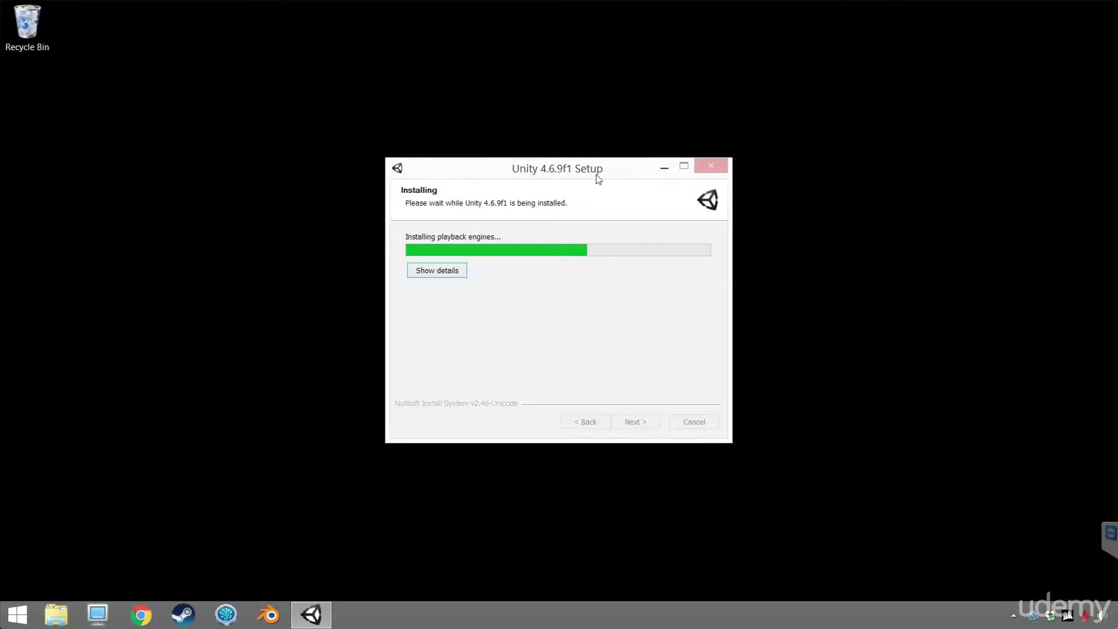
# Allow overwriting the existing example project folder and let setup reach the Completing page.
pyautogui.moveTo(311, 615)
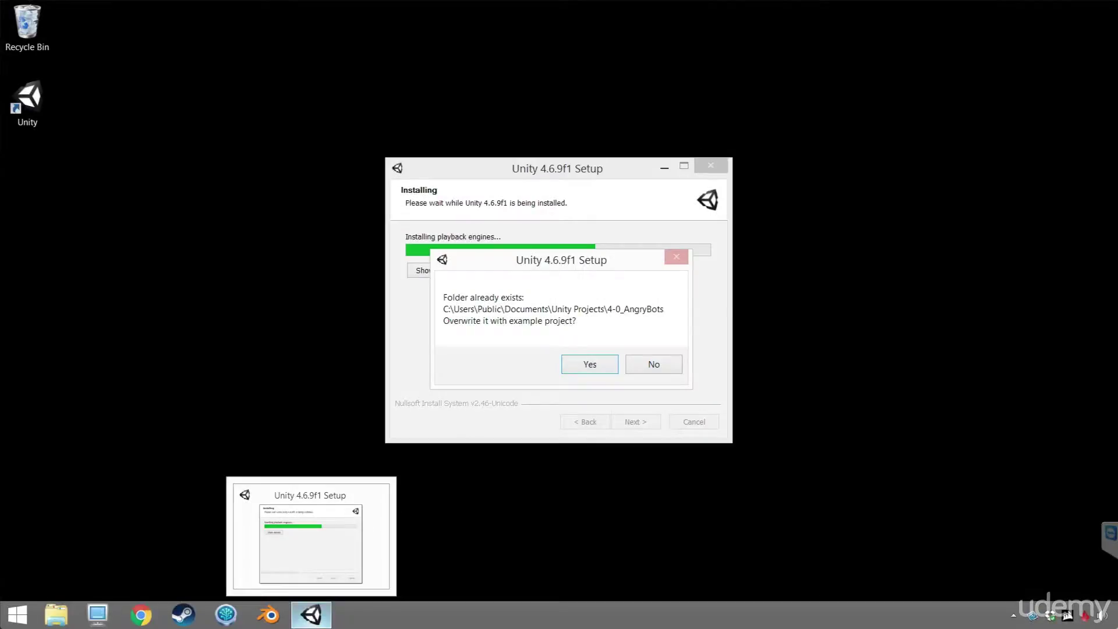
pyautogui.click(601, 367)
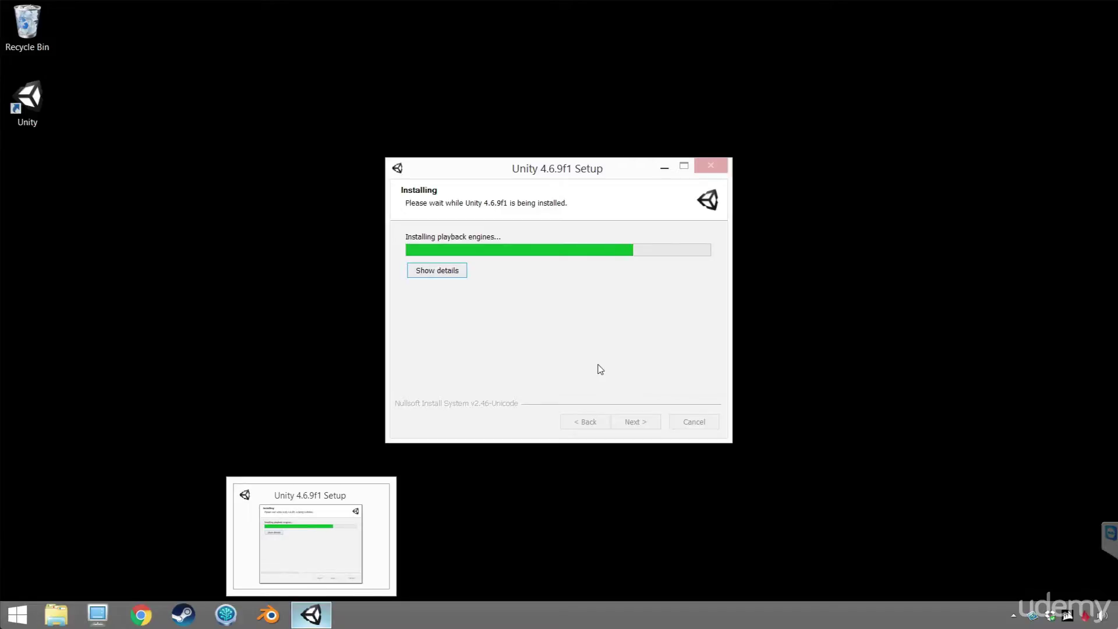
pyautogui.moveTo(588, 161); pyautogui.dragTo(577, 138)
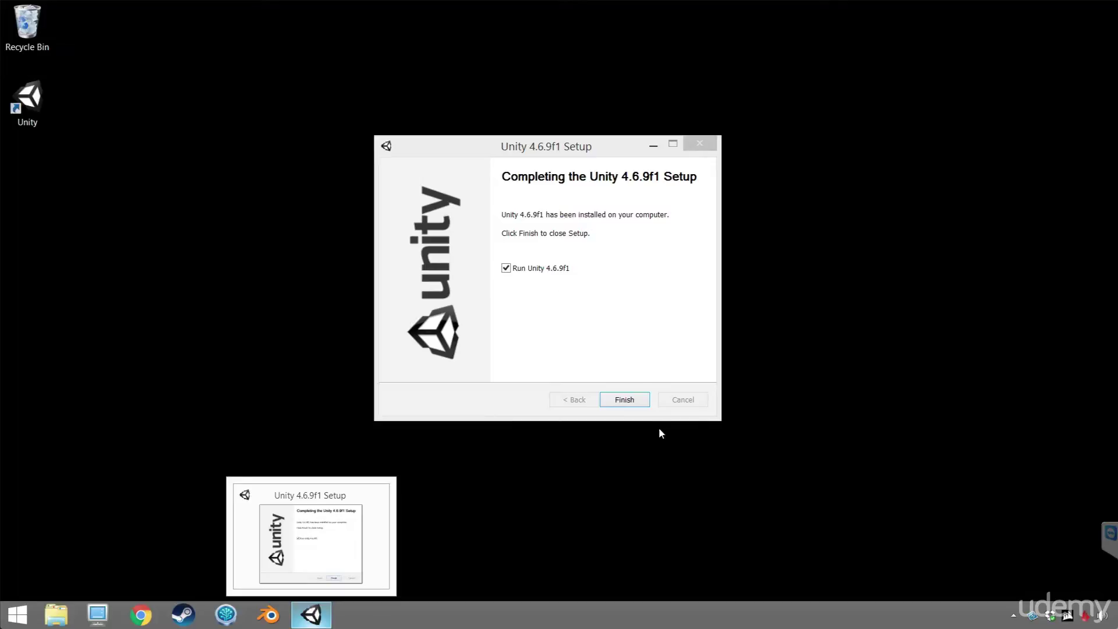
# Finish setup with Run Unity 4.6.9f1 ticked and dismiss the Welcome To Unity window.
pyautogui.click(637, 400)
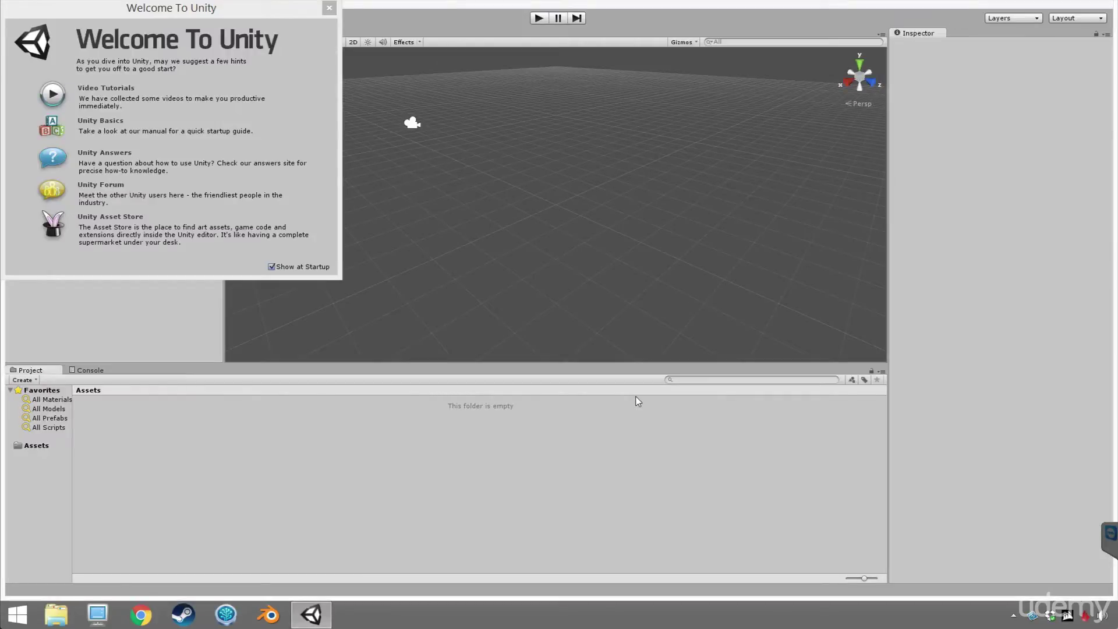
pyautogui.moveTo(257, 9); pyautogui.dragTo(650, 163)
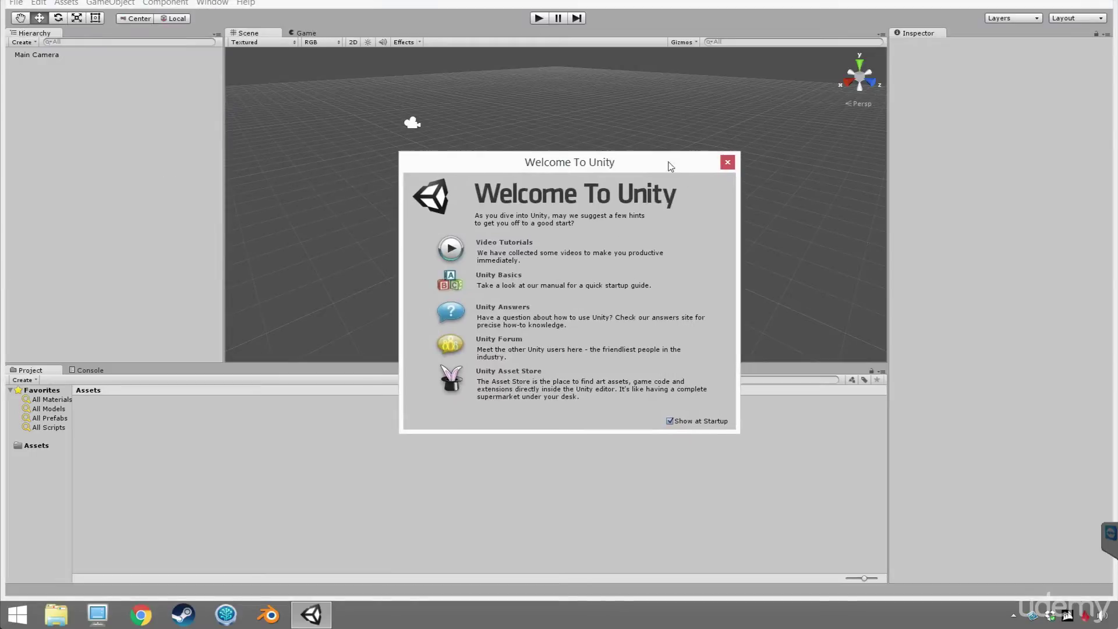
pyautogui.click(732, 163)
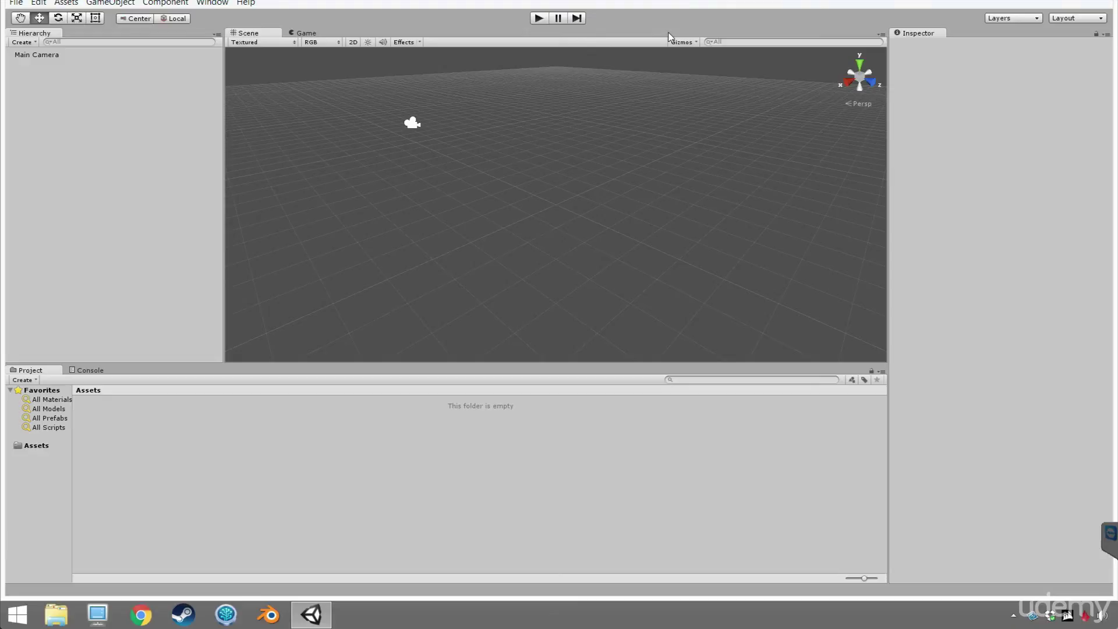
# Look through the Unity editor's Window and Component menus.
pyautogui.click(206, 5)
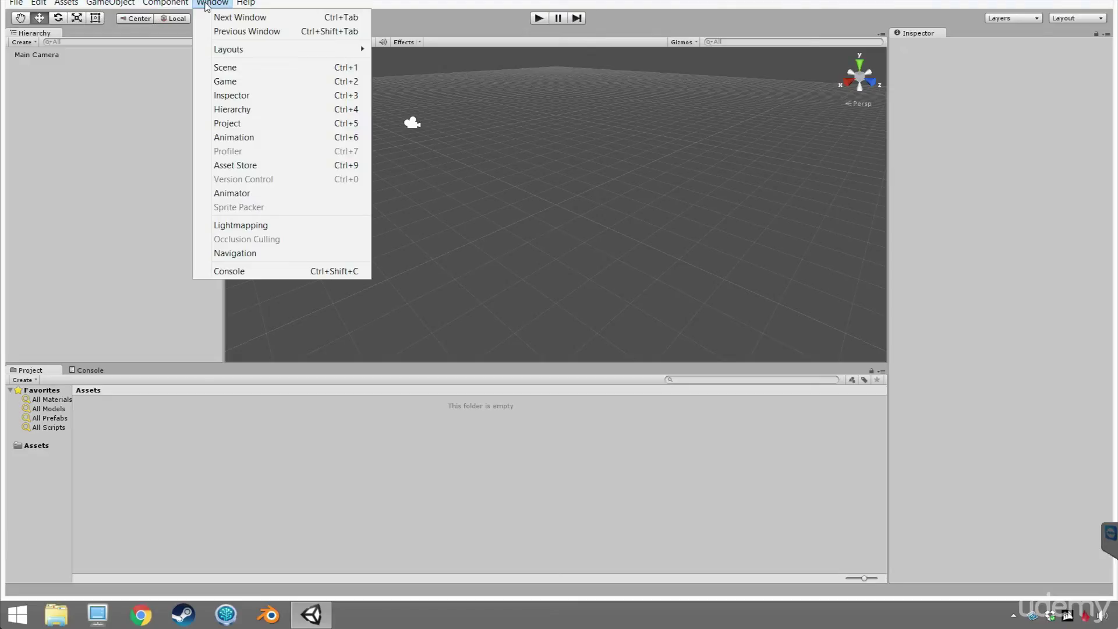
pyautogui.moveTo(254, 5)
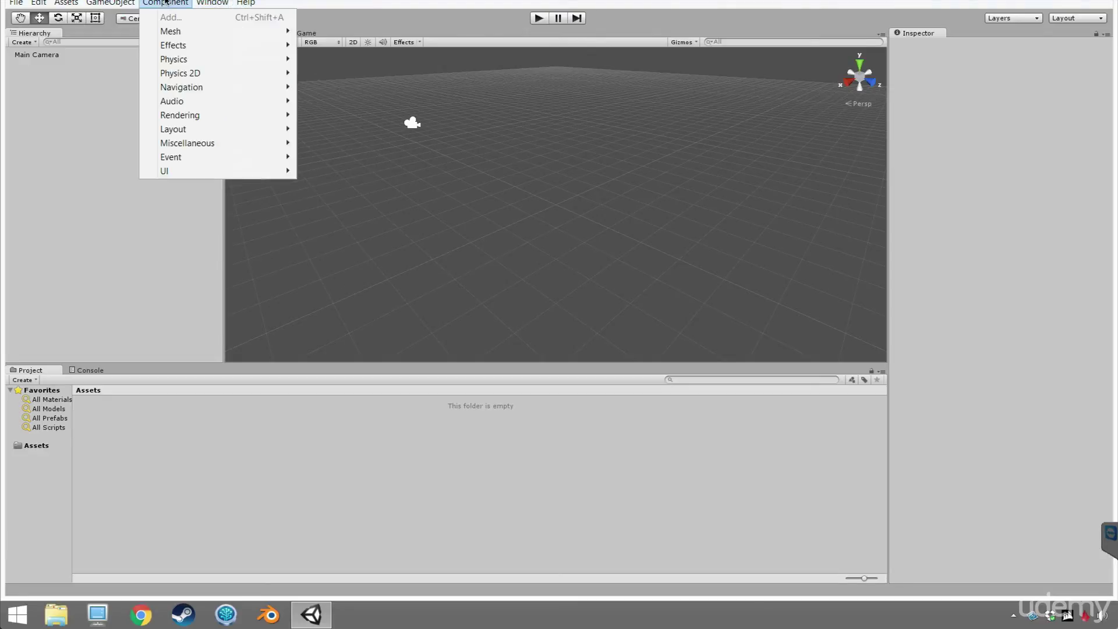
pyautogui.moveTo(109, 5)
# Pin Unity to the taskbar and quit the editor with File > Exit.
pyautogui.rightClick(320, 615)
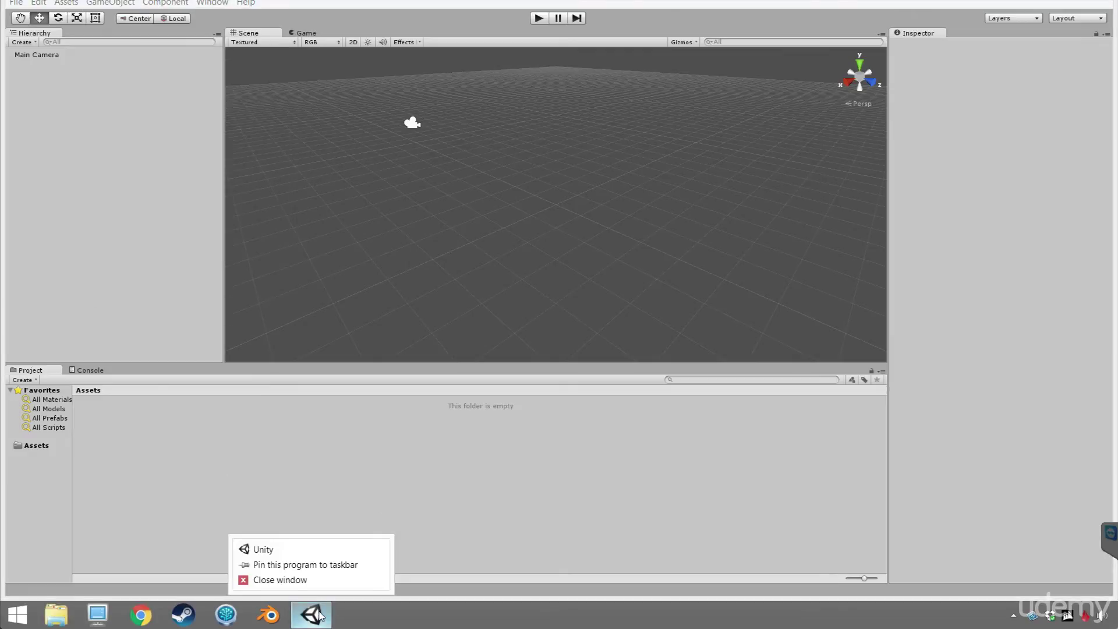
pyautogui.click(303, 570)
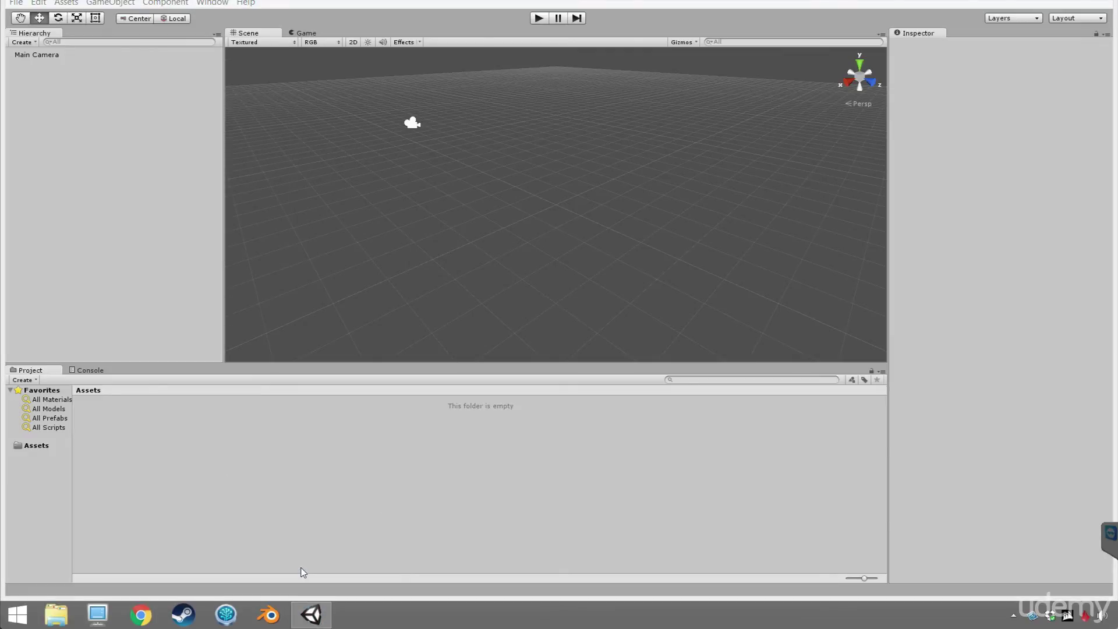
pyautogui.click(16, 3)
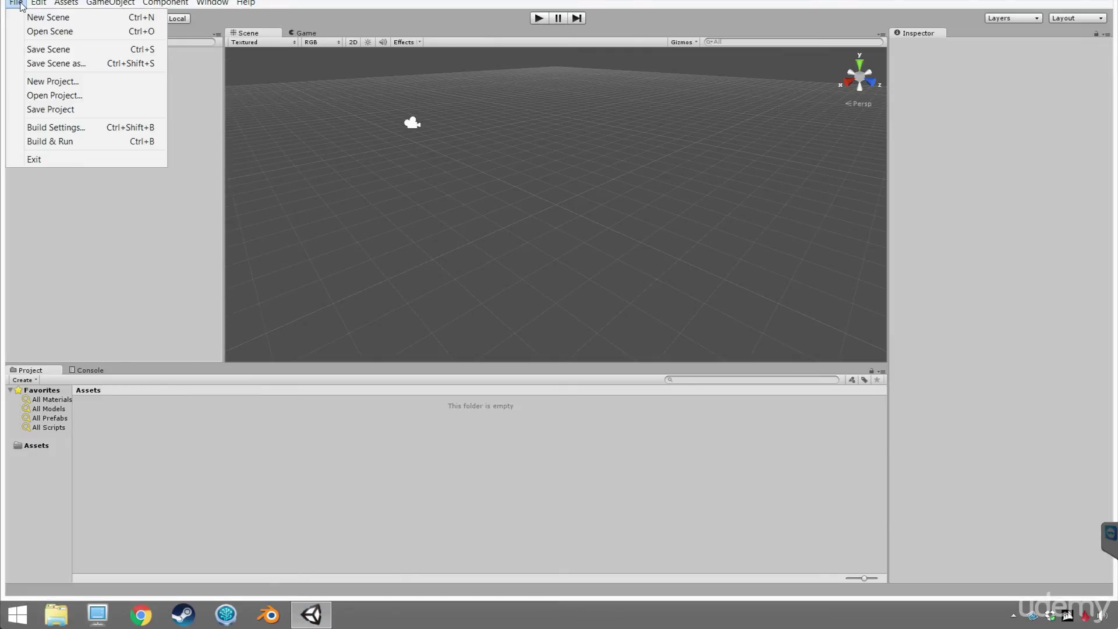
pyautogui.click(76, 159)
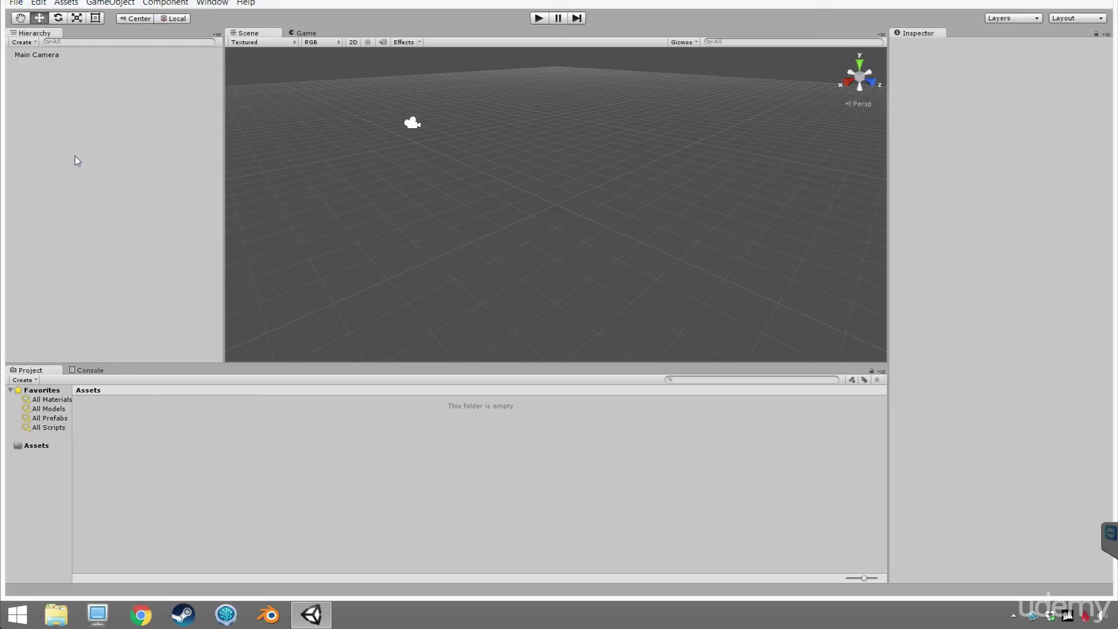